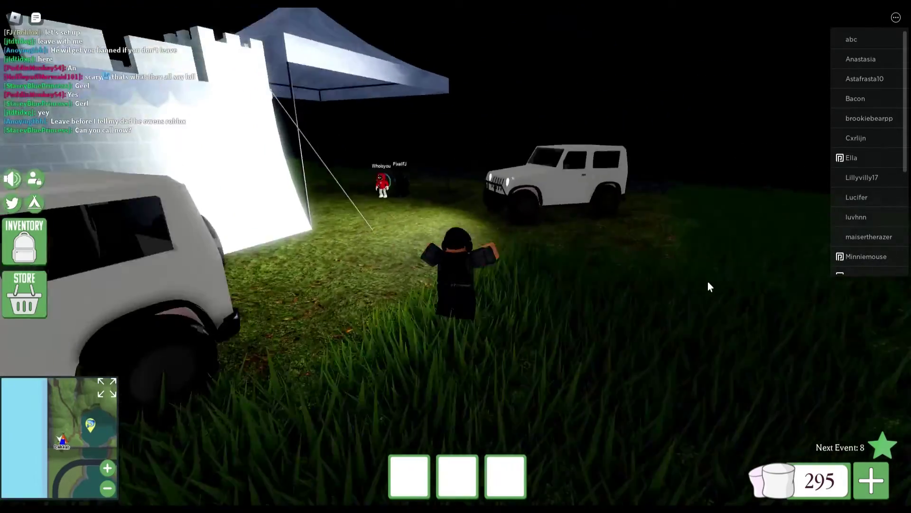
pyautogui.scroll(-2, 733, 368)
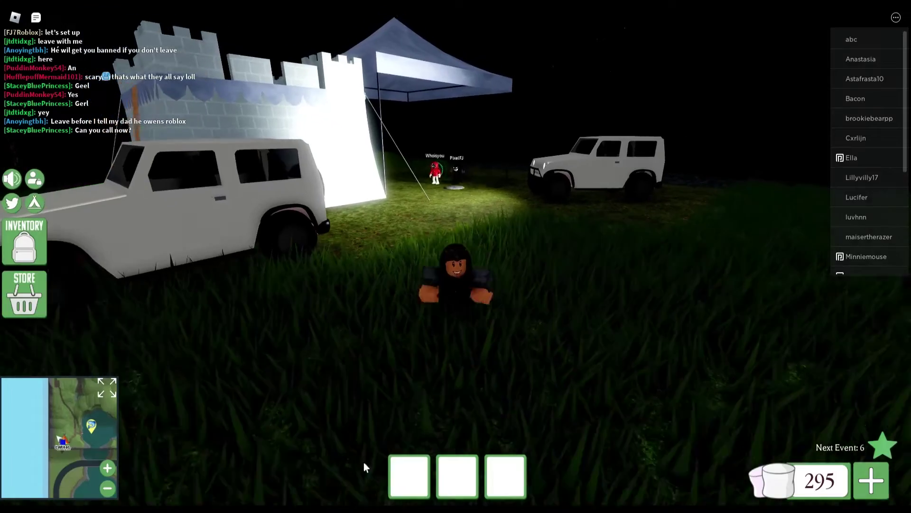
pyautogui.scroll(2, 426, 306)
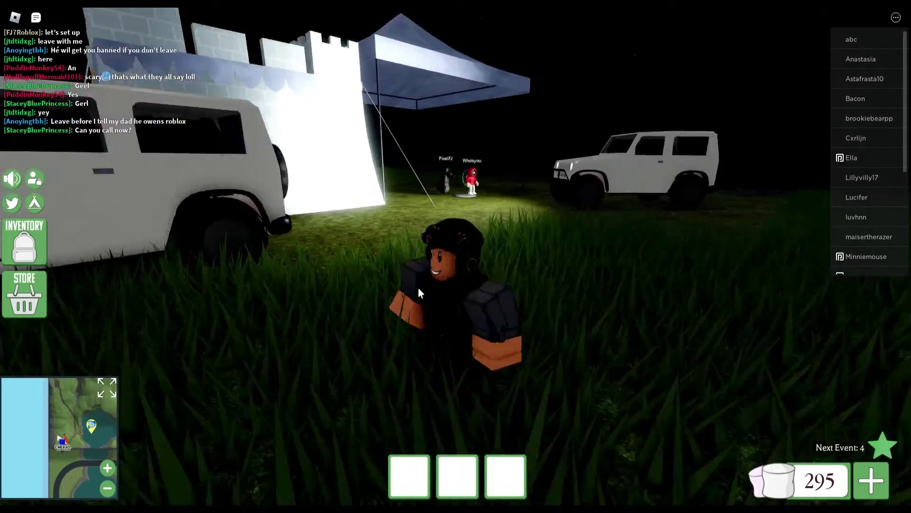
# Walk toward the pool, look around the camp, and check the inventory and camping store
pyautogui.press('w')
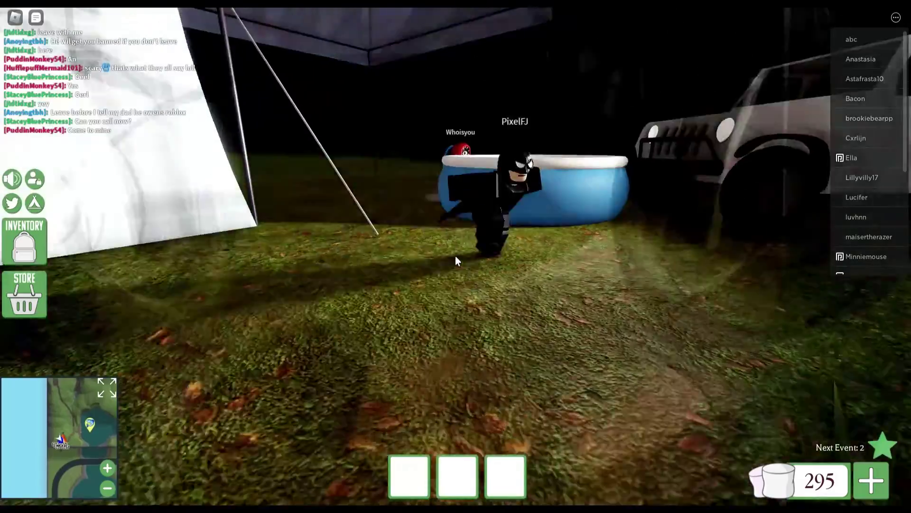
pyautogui.moveTo(455, 260); pyautogui.dragTo(442, 250)
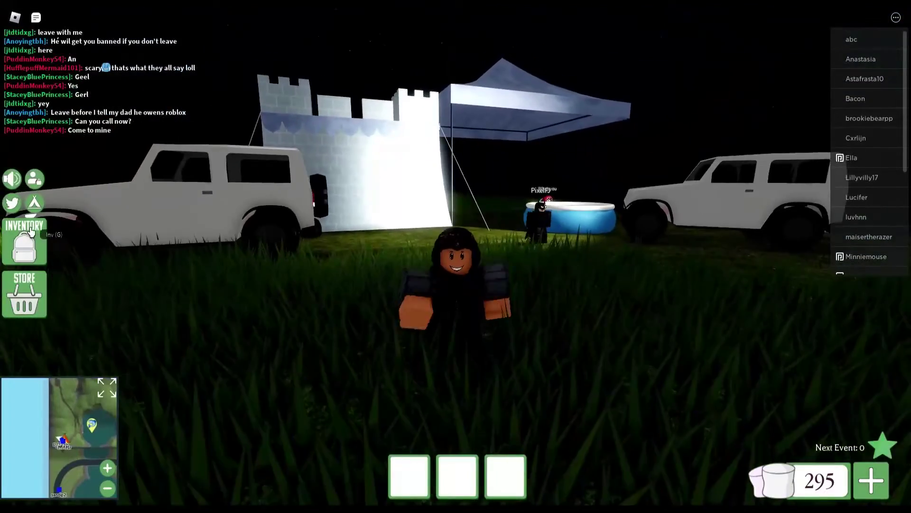
pyautogui.click(31, 231)
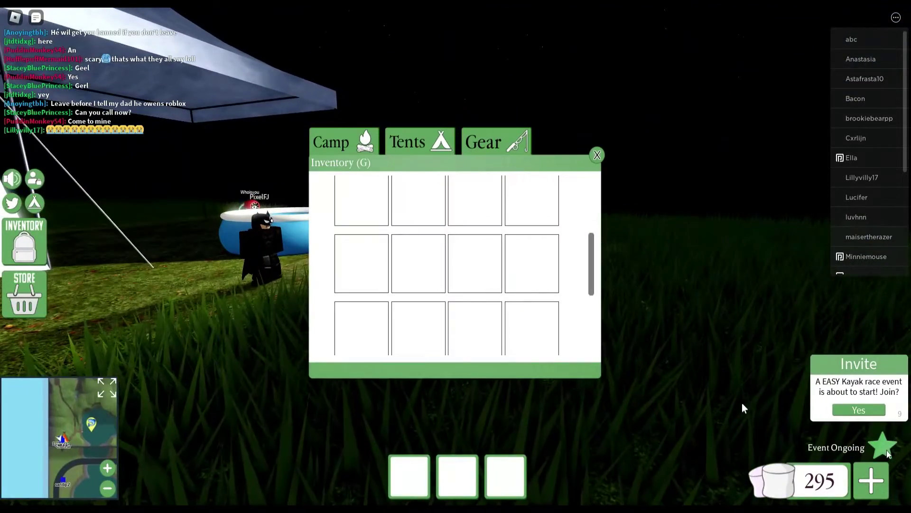
pyautogui.moveTo(285, 213); pyautogui.dragTo(485, 129)
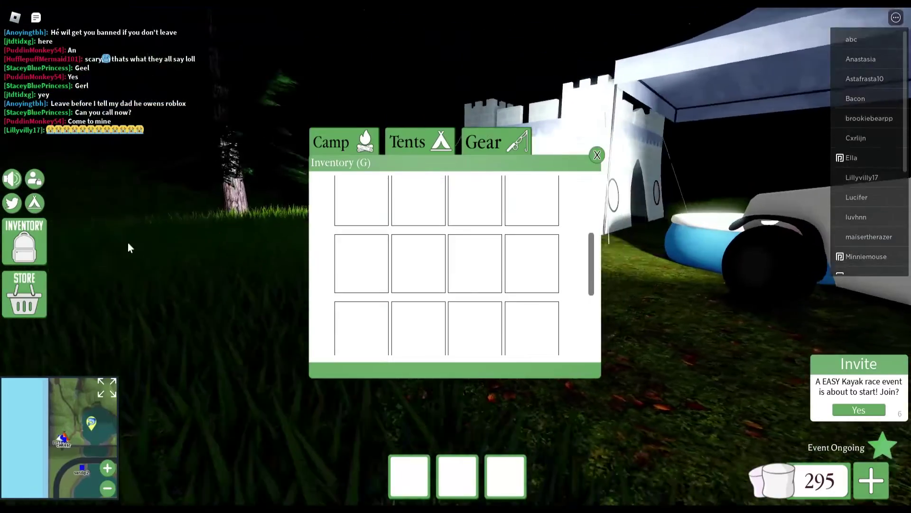
pyautogui.click(25, 238)
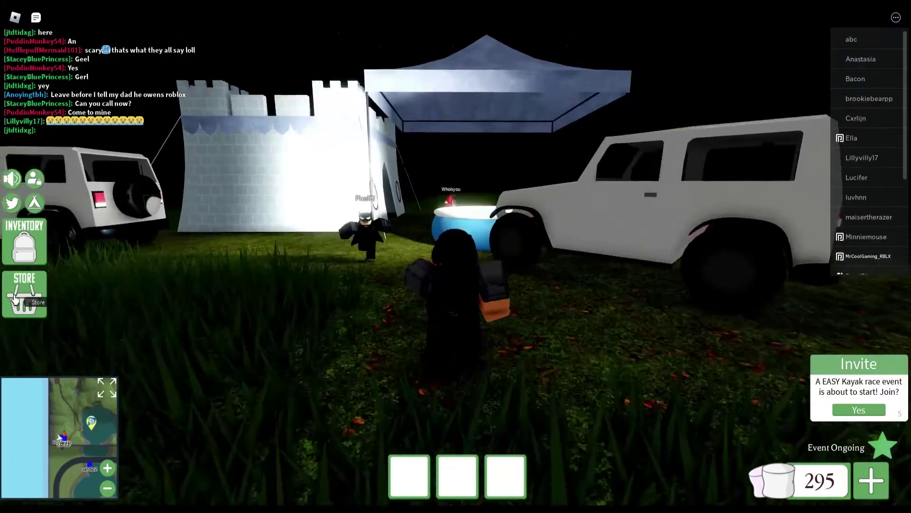
pyautogui.click(16, 292)
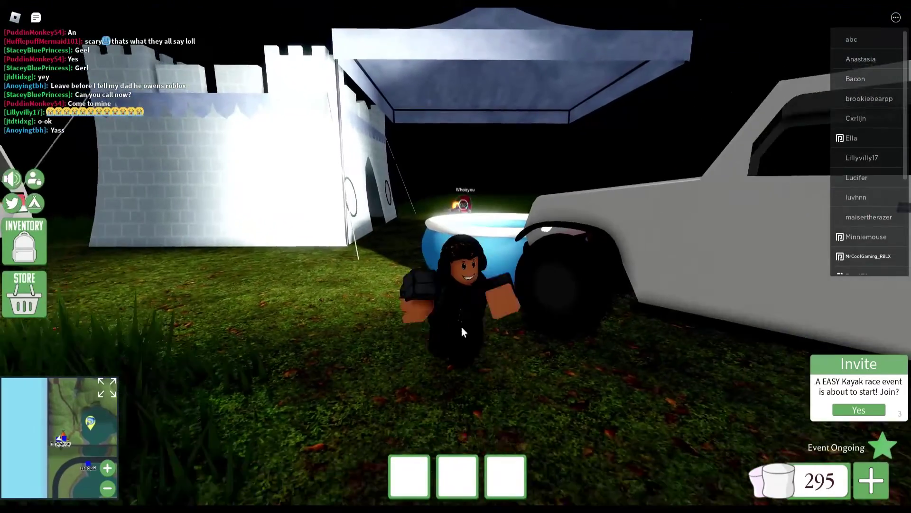
pyautogui.moveTo(461, 331); pyautogui.dragTo(173, 324)
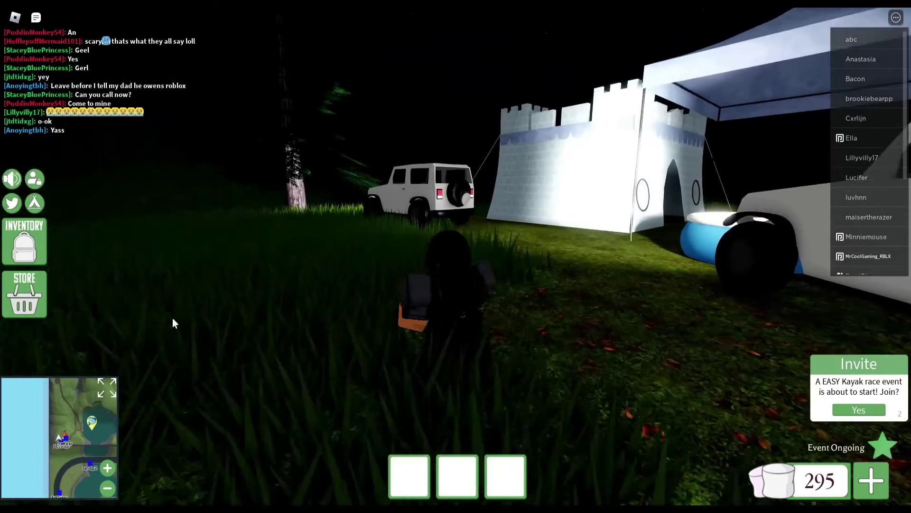
# Walk past the tent and pool, turn back, and start a chat message
pyautogui.press('w')
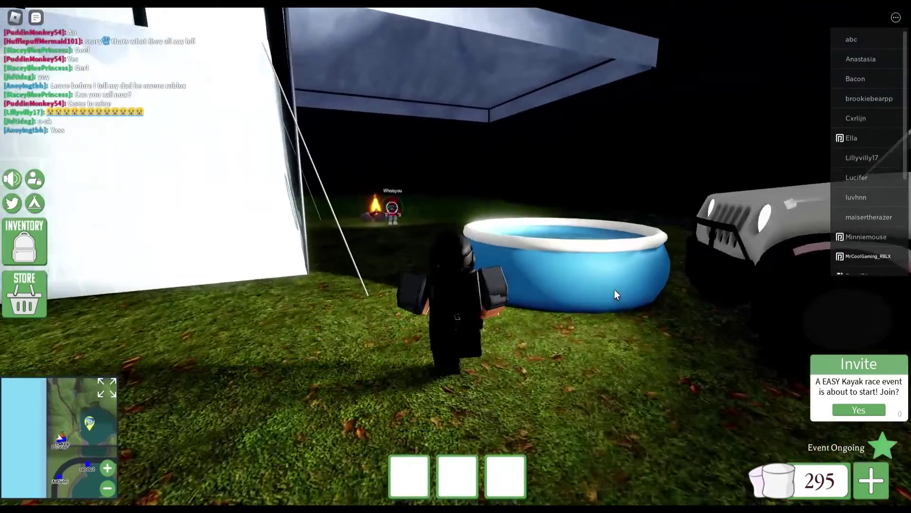
pyautogui.press('w')
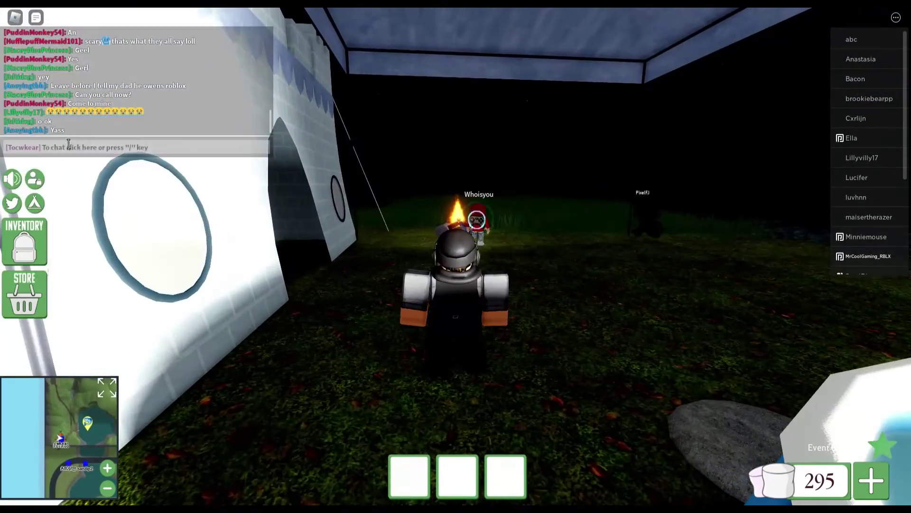
pyautogui.press('Escape')
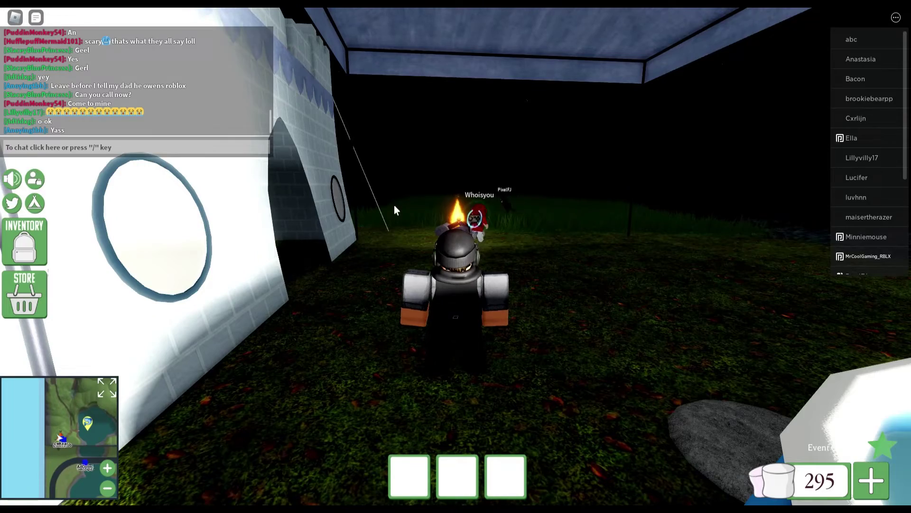
pyautogui.press('s')
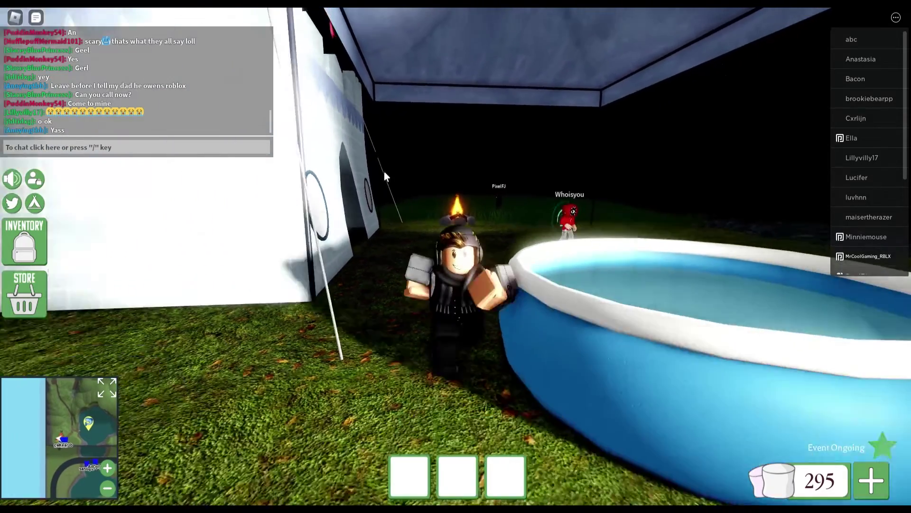
pyautogui.scroll(-3, 383, 171)
pyautogui.click(112, 146)
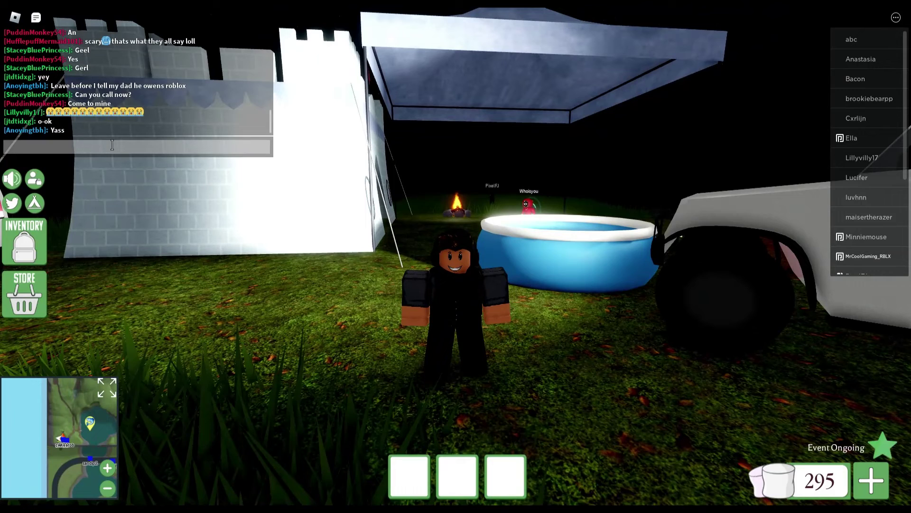
pyautogui.write('Ak')
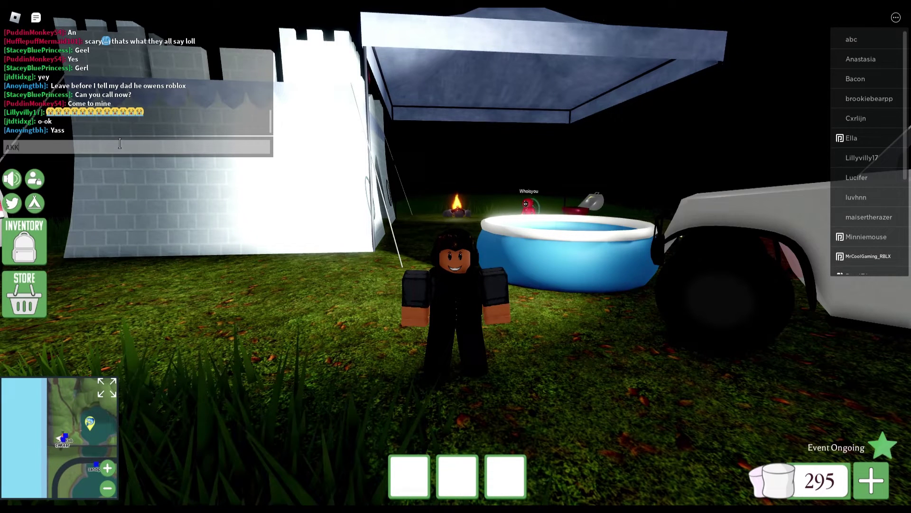
pyautogui.write('K')
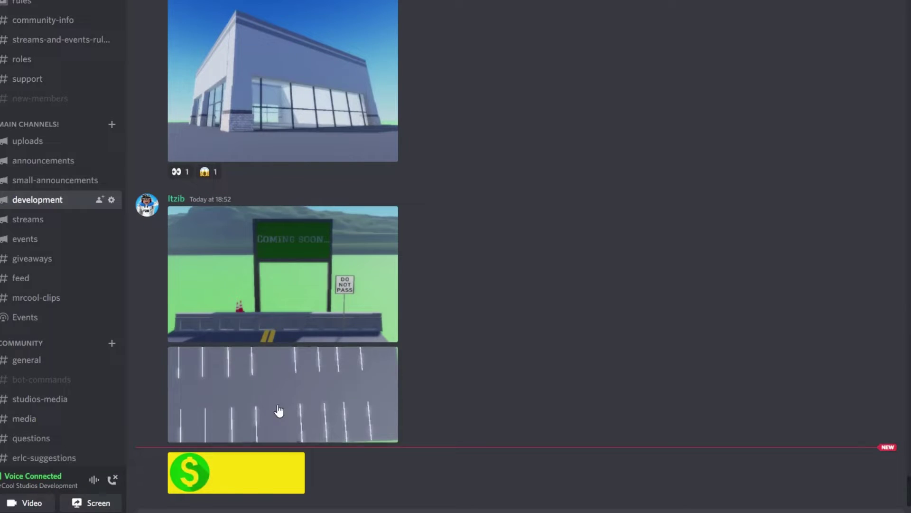
pyautogui.scroll(3, 505, 411)
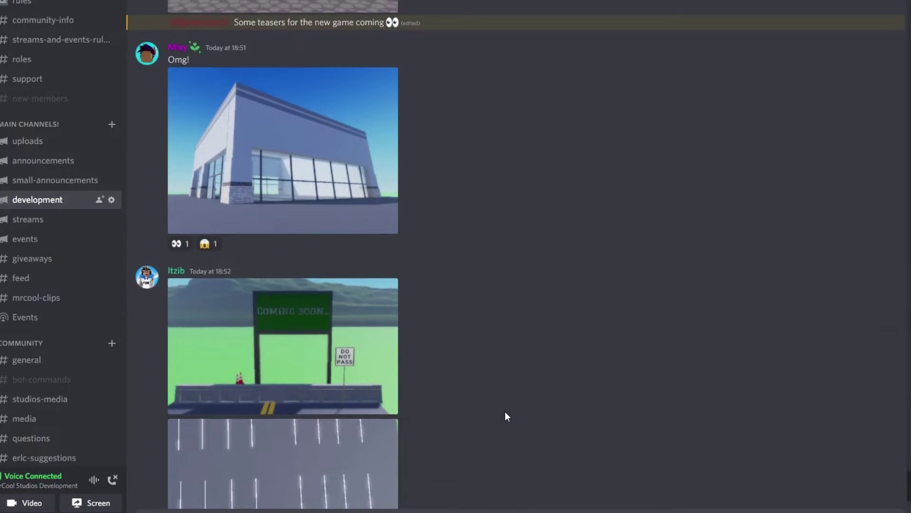
pyautogui.scroll(3, 573, 327)
pyautogui.scroll(5, 567, 337)
pyautogui.scroll(3, 563, 335)
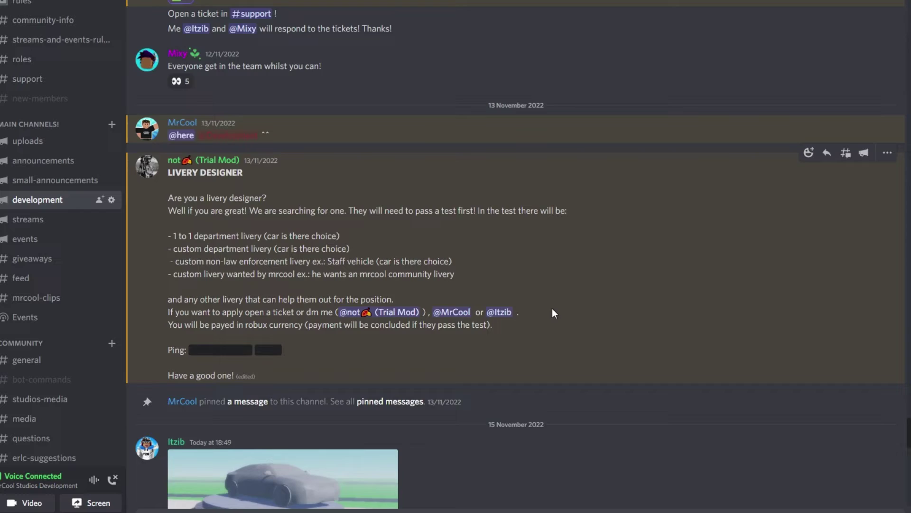
pyautogui.scroll(-3, 552, 308)
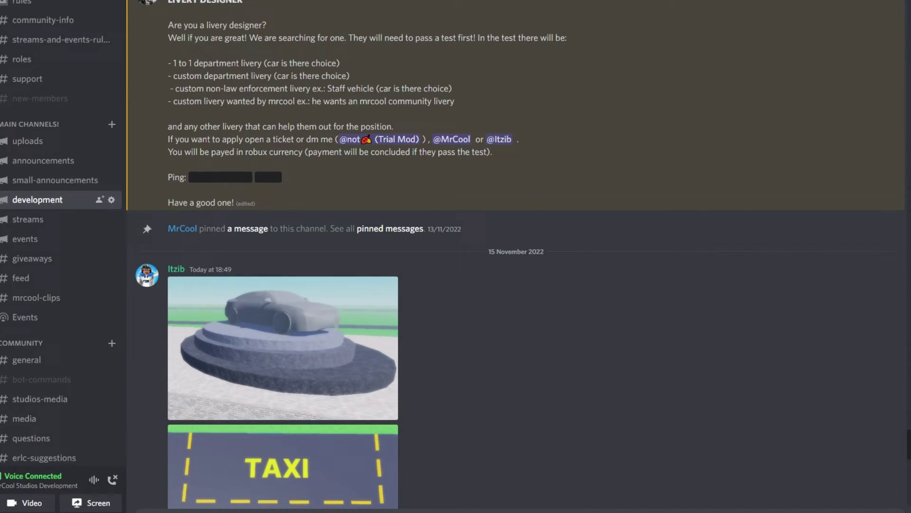
pyautogui.scroll(-2, 473, 349)
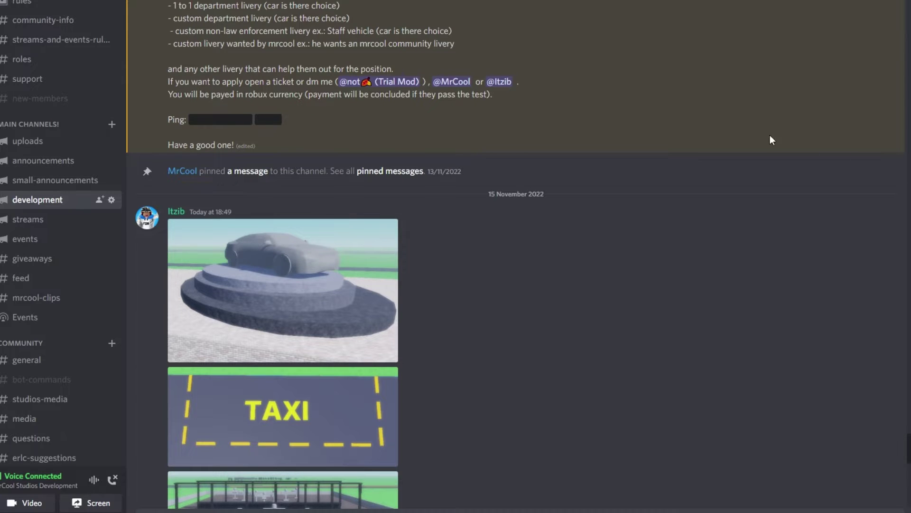
# Select the name MrCool in the pinned-message notice
pyautogui.doubleClick(181, 171)
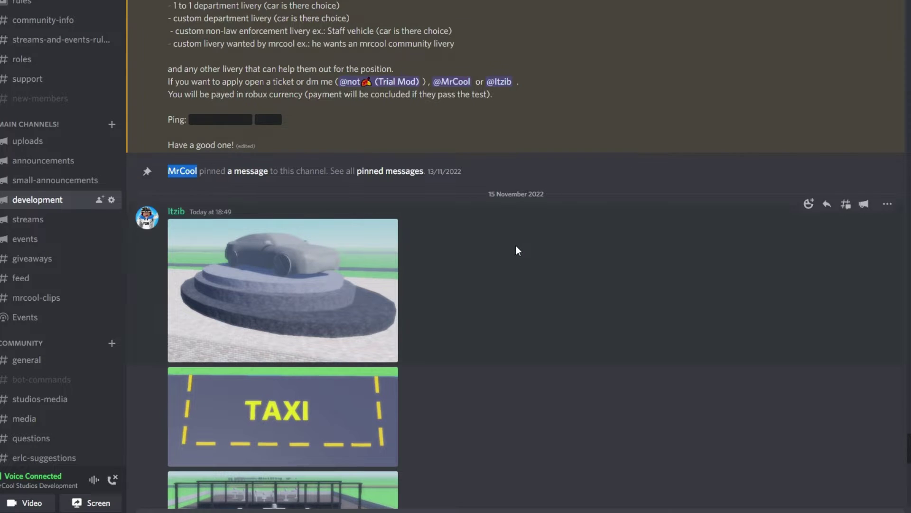
pyautogui.scroll(-1, 515, 245)
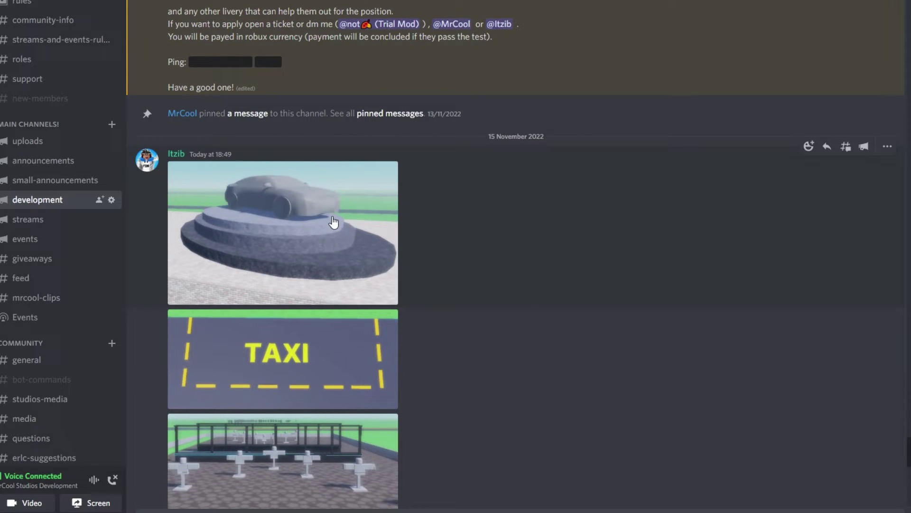
pyautogui.click(332, 266)
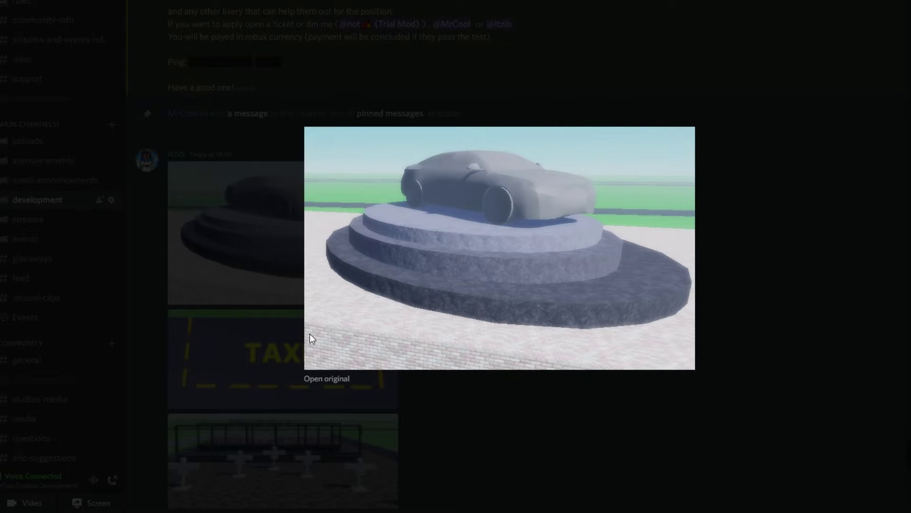
pyautogui.click(627, 28)
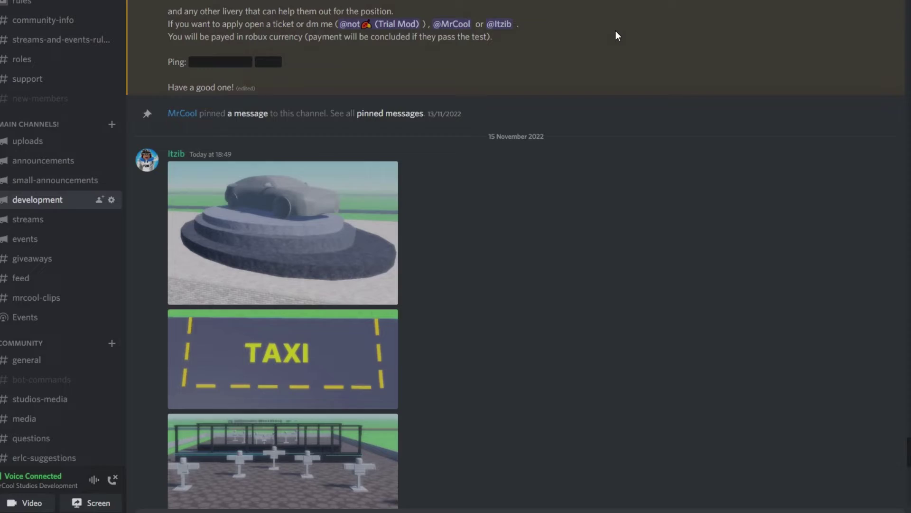
pyautogui.click(371, 340)
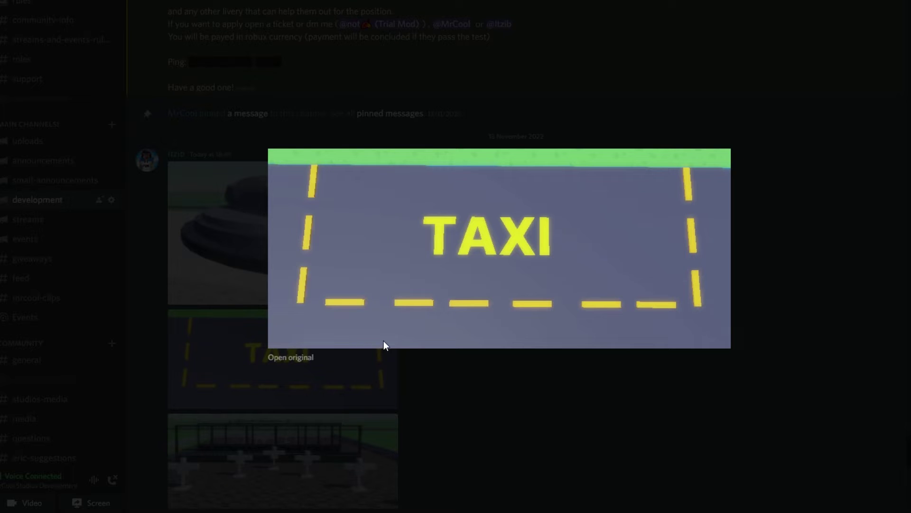
pyautogui.rightClick(366, 291)
pyautogui.click(336, 204)
# Swap the enlarged TAXI image for the bus-stop teaser, check its options, then close it
pyautogui.click(171, 54)
pyautogui.scroll(-3, 247, 429)
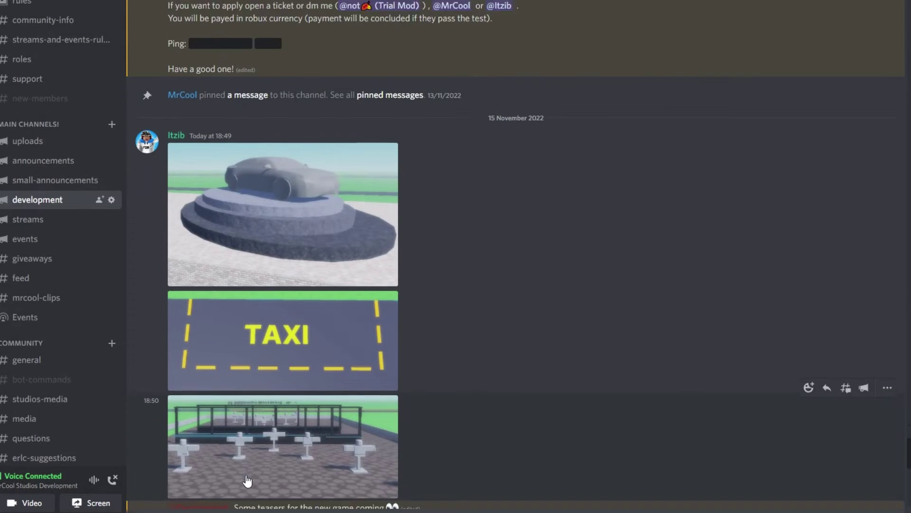
pyautogui.click(263, 385)
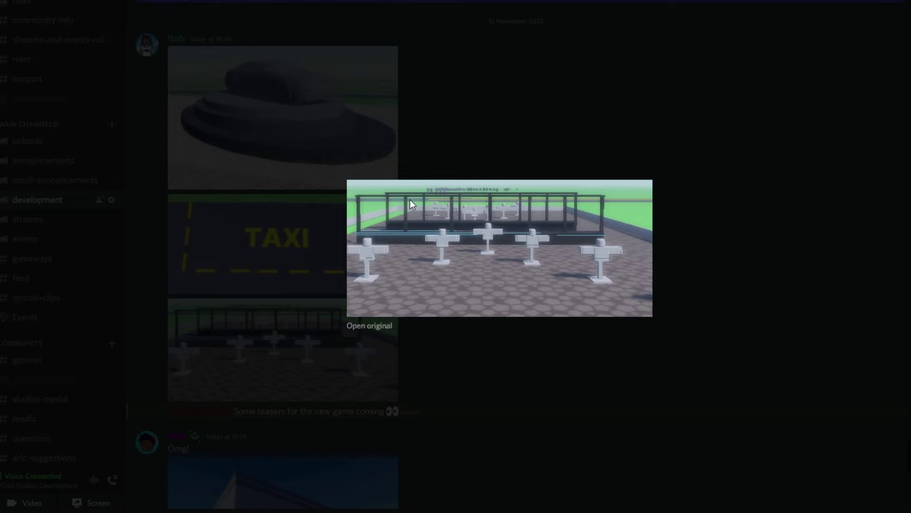
pyautogui.rightClick(534, 226)
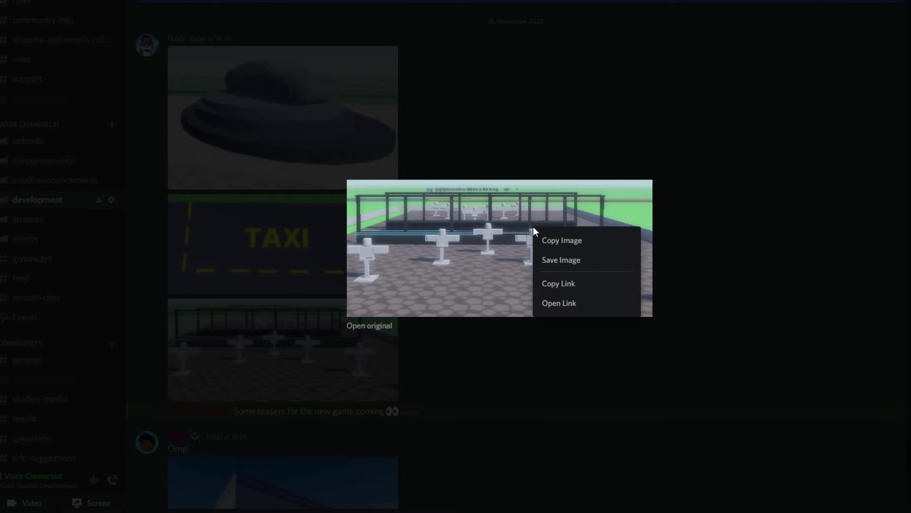
pyautogui.click(507, 189)
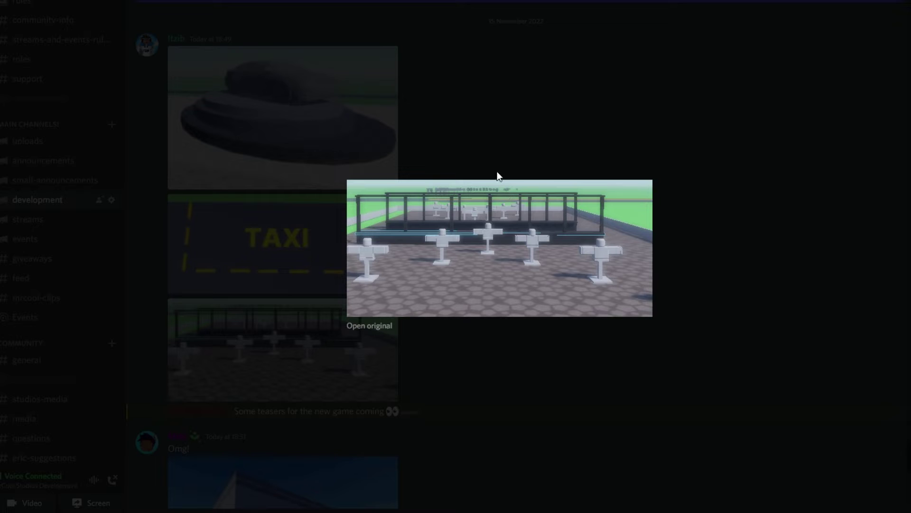
pyautogui.click(555, 30)
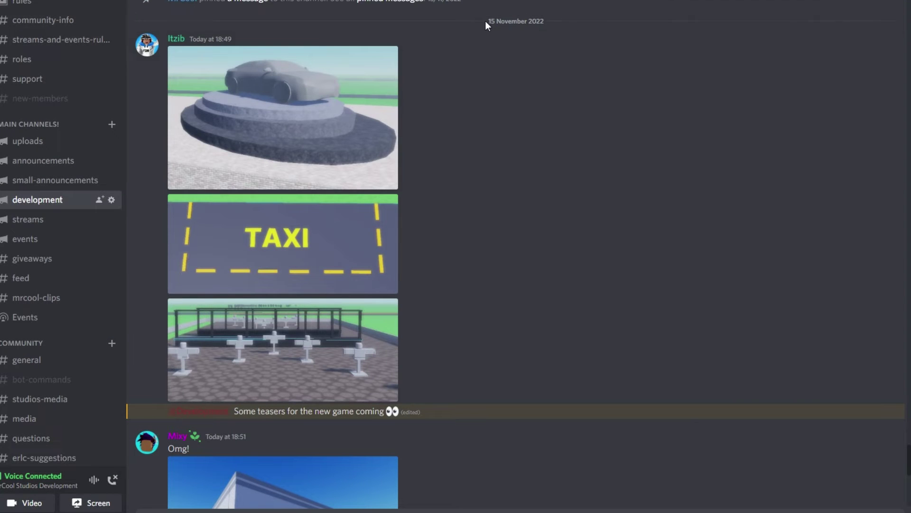
pyautogui.scroll(-3, 705, 206)
pyautogui.scroll(-3, 688, 128)
pyautogui.scroll(-2, 662, 174)
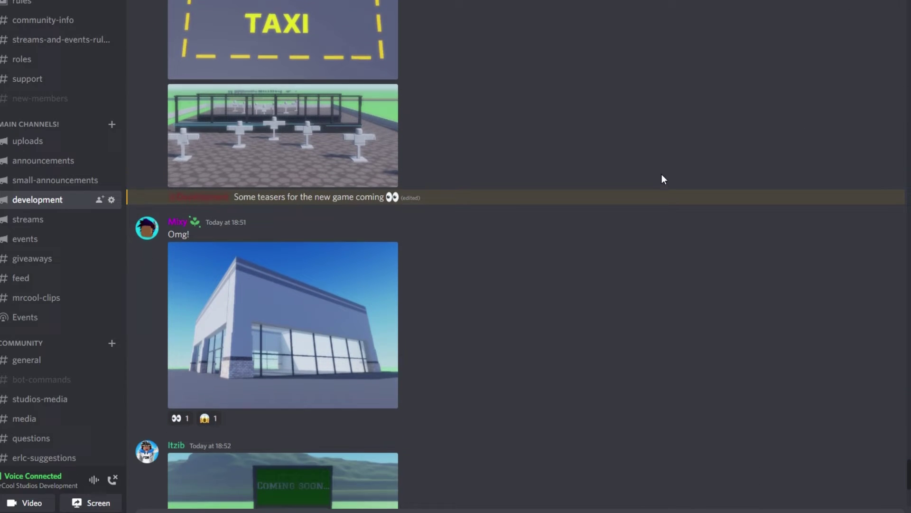
pyautogui.scroll(-1, 661, 174)
# Enlarge the white store building teaser, then close it
pyautogui.click(323, 261)
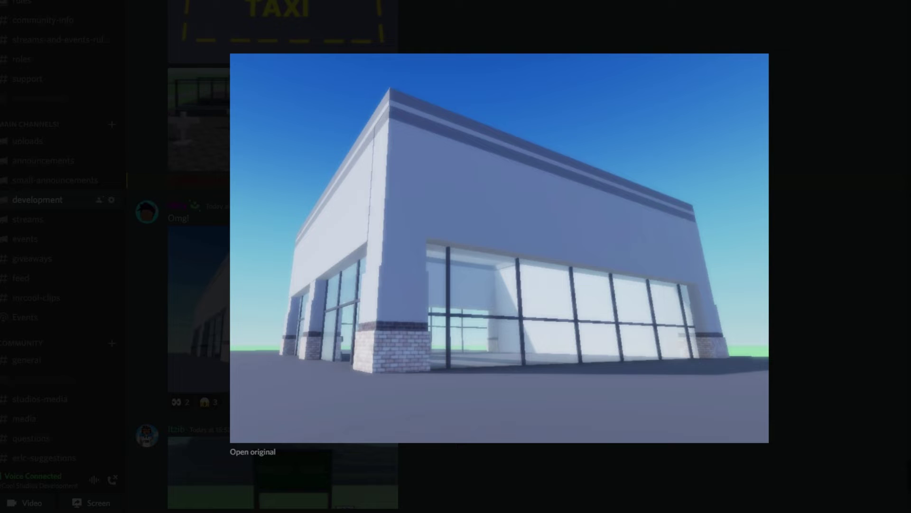
pyautogui.click(488, 470)
pyautogui.scroll(-3, 444, 465)
pyautogui.scroll(-3, 399, 427)
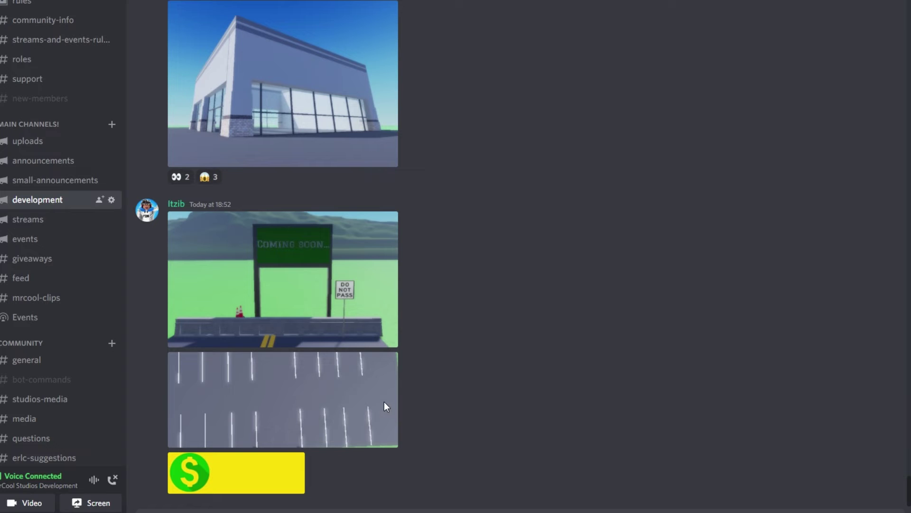
pyautogui.click(362, 393)
pyautogui.click(249, 264)
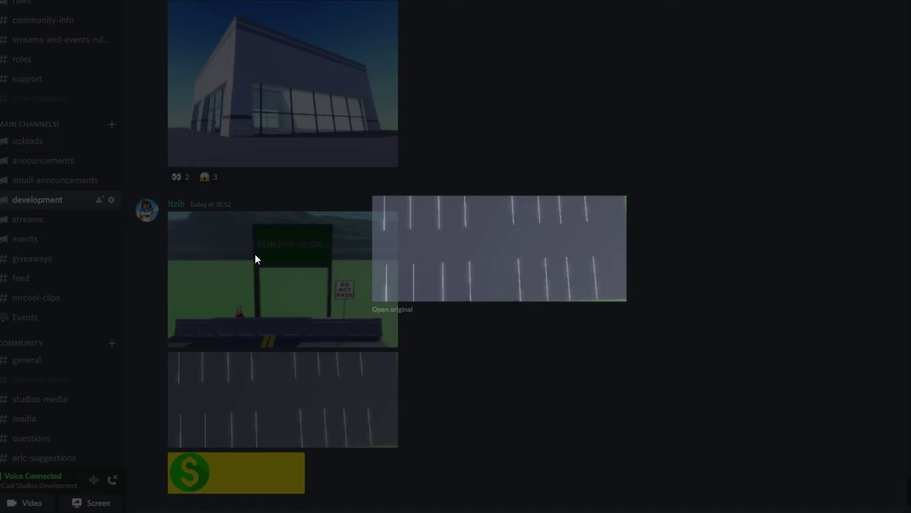
pyautogui.click(298, 301)
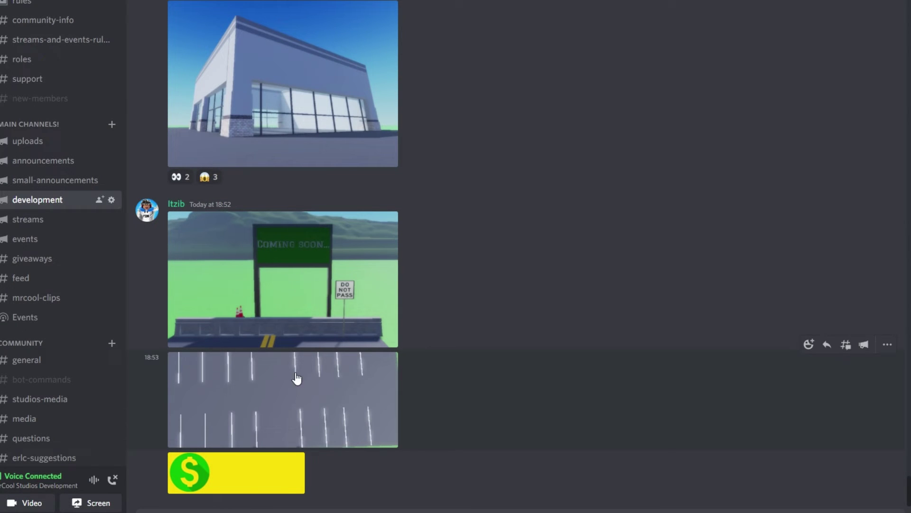
pyautogui.click(264, 426)
pyautogui.scroll(3, 231, 207)
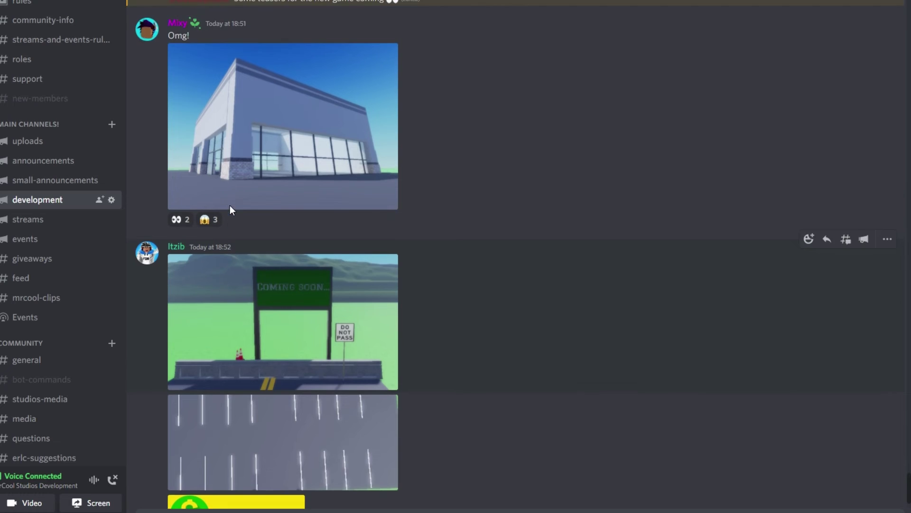
pyautogui.scroll(6, 234, 202)
pyautogui.scroll(3, 238, 198)
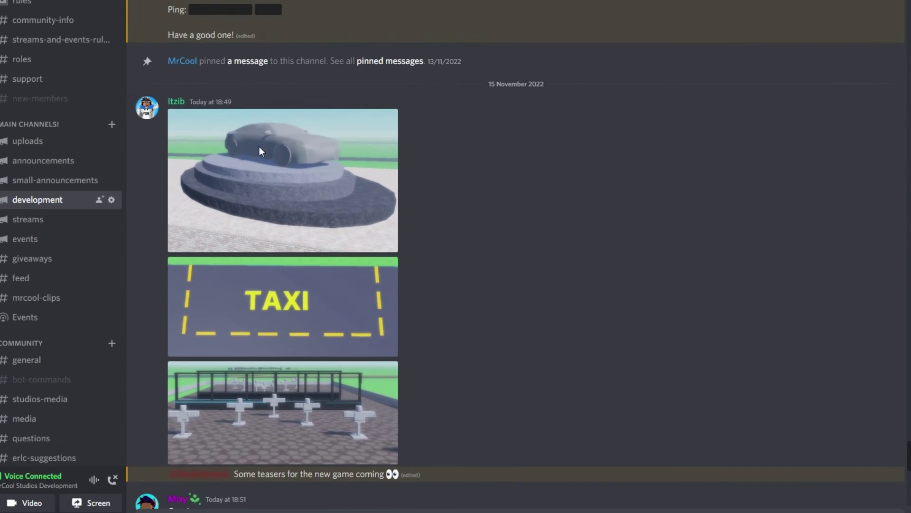
# React to the building teaser with eyes and shocked, after checking the car teaser's options
pyautogui.rightClick(260, 146)
pyautogui.scroll(6, 259, 146)
pyautogui.moveTo(274, 138); pyautogui.dragTo(603, 80)
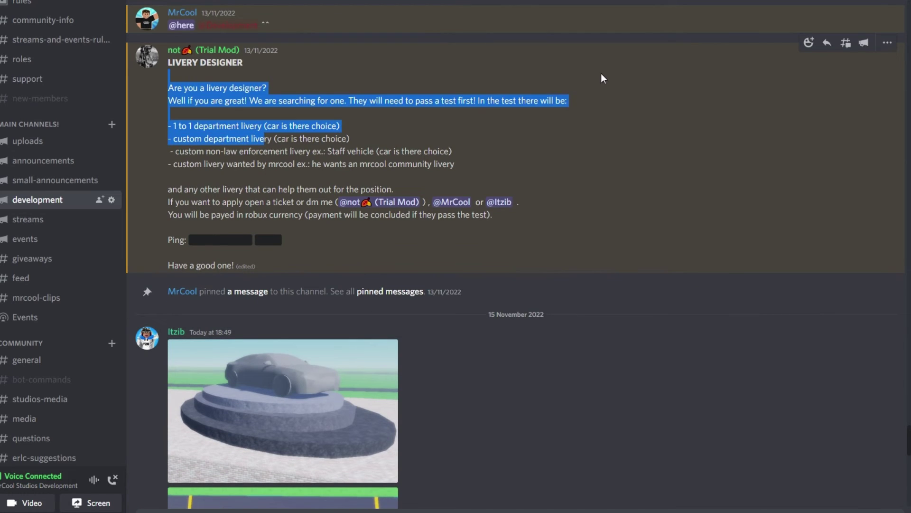
pyautogui.click(667, 81)
pyautogui.scroll(-4, 670, 121)
pyautogui.scroll(-4, 690, 225)
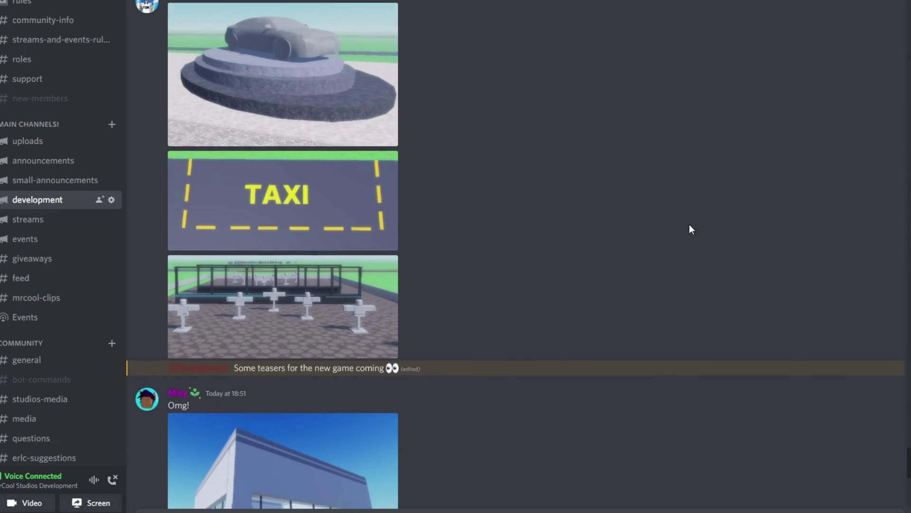
pyautogui.scroll(-4, 693, 233)
pyautogui.scroll(-4, 693, 233)
pyautogui.scroll(-4, 693, 229)
pyautogui.scroll(-2, 692, 229)
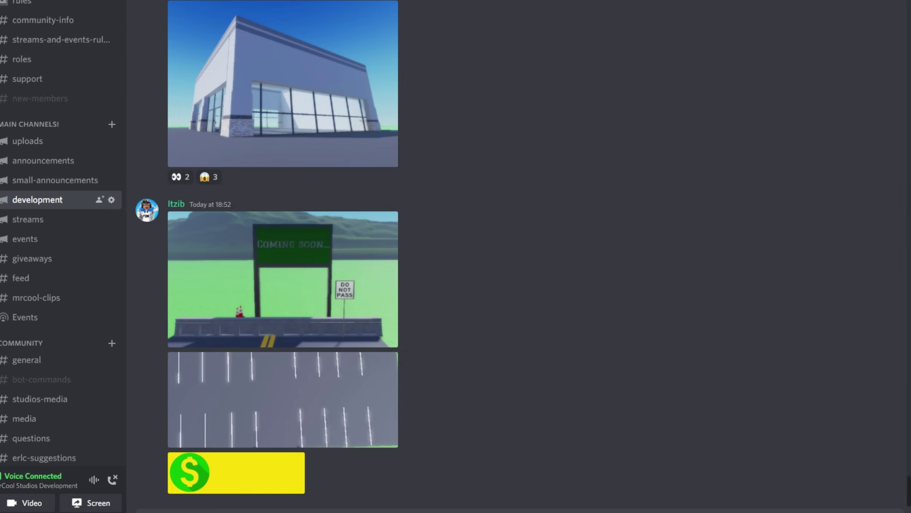
pyautogui.click(179, 177)
pyautogui.click(209, 177)
pyautogui.scroll(3, 284, 284)
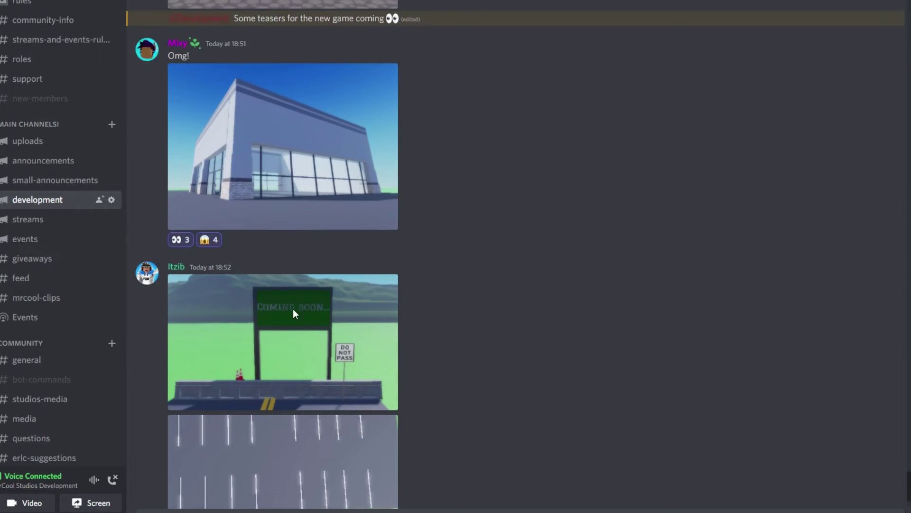
pyautogui.scroll(2, 262, 253)
pyautogui.scroll(4, 262, 254)
pyautogui.scroll(-4, 253, 271)
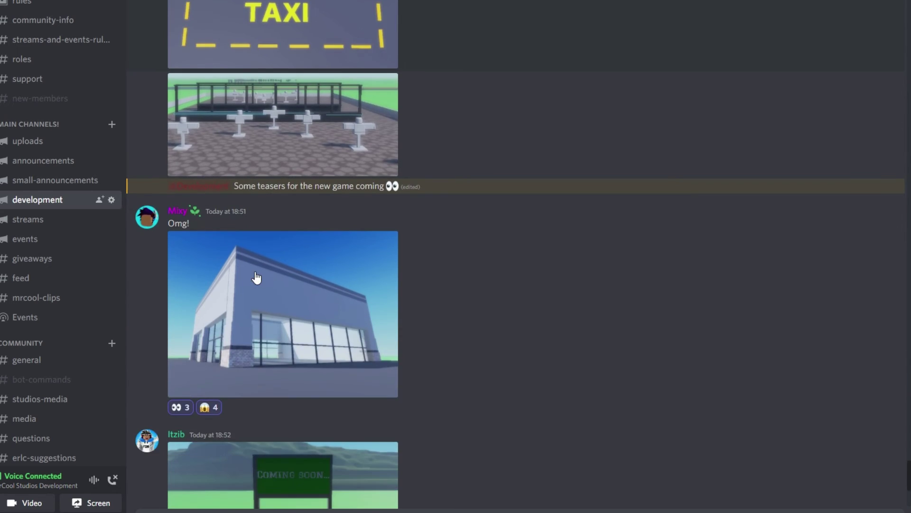
pyautogui.scroll(-3, 253, 274)
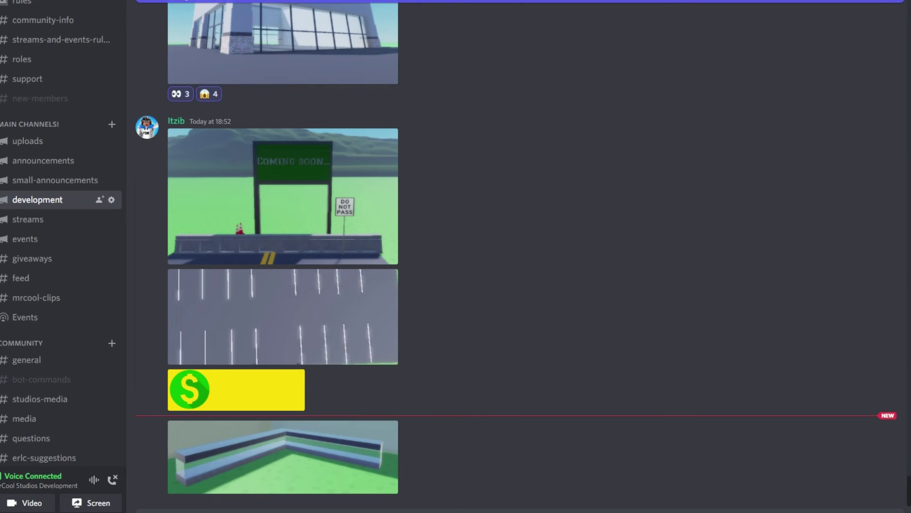
# Enlarge and close the glass-topped corner wall image, then the bus-stop teaser
pyautogui.click(367, 434)
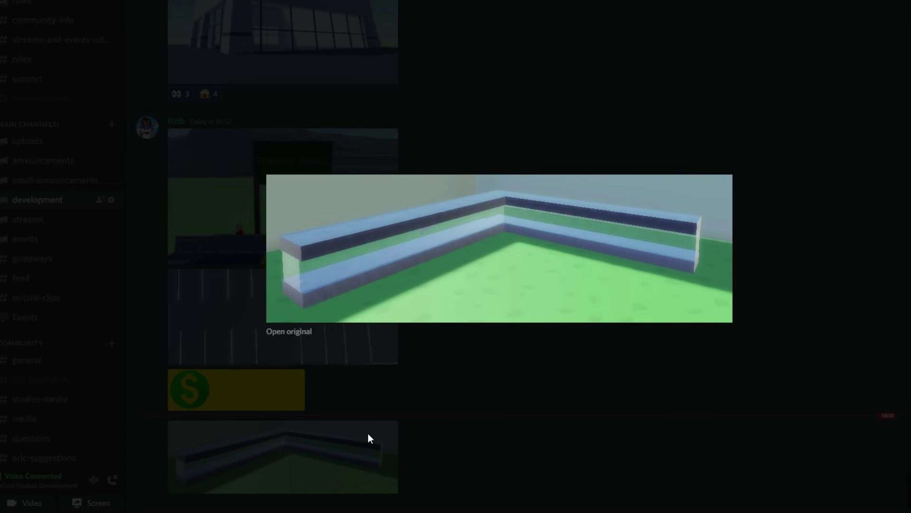
pyautogui.click(412, 443)
pyautogui.scroll(8, 392, 392)
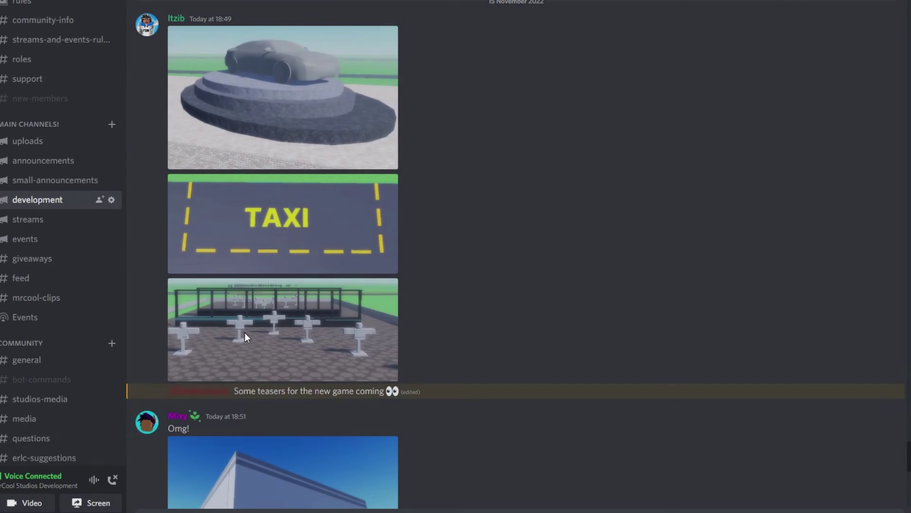
pyautogui.click(245, 332)
pyautogui.click(479, 402)
pyautogui.scroll(-5, 443, 414)
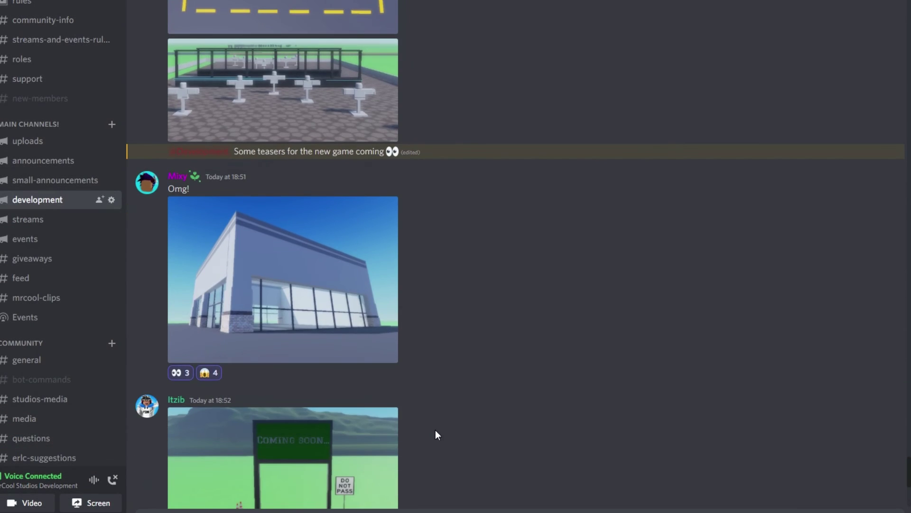
pyautogui.scroll(-5, 435, 429)
pyautogui.scroll(-5, 325, 334)
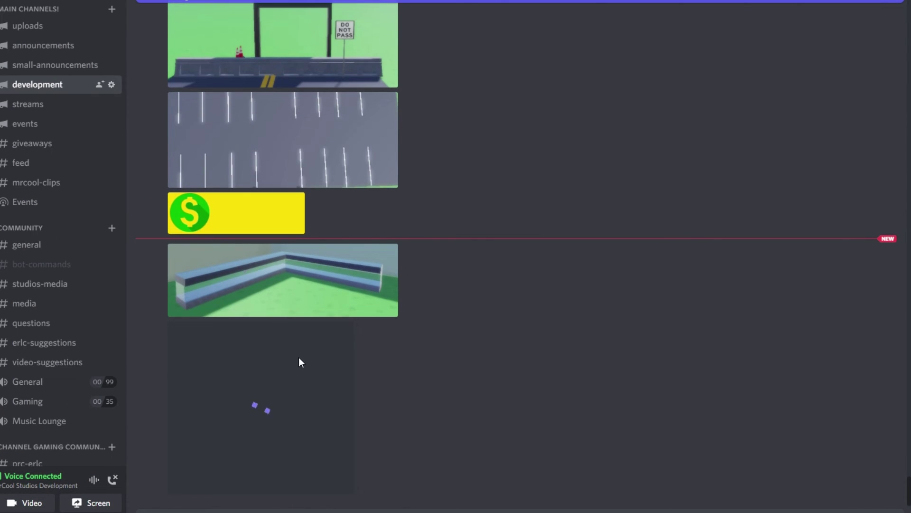
pyautogui.scroll(-4, 299, 356)
# Enlarge and close the dark tunnel interior photo and the TUNNEL road sign image
pyautogui.click(243, 382)
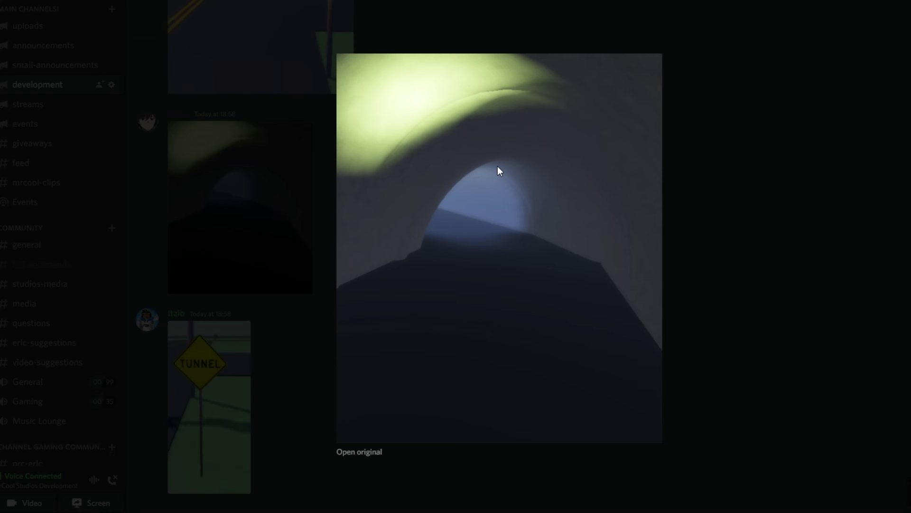
pyautogui.click(266, 364)
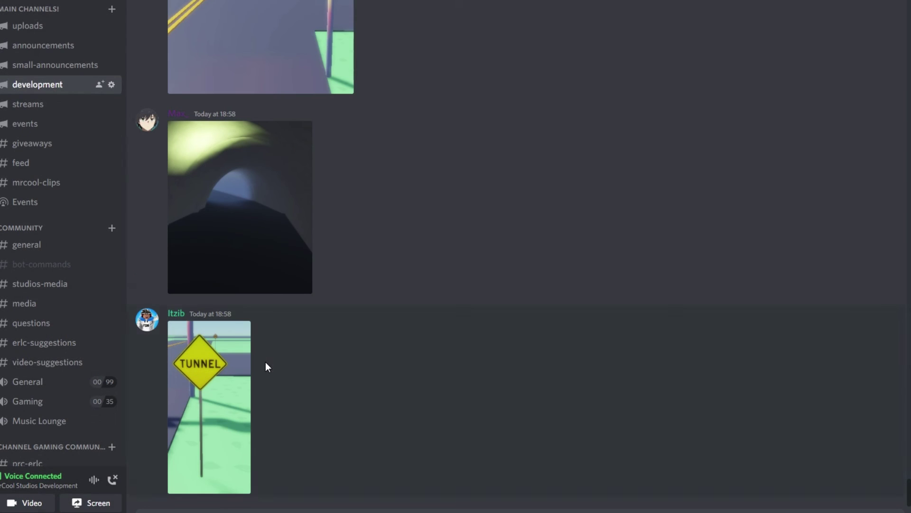
pyautogui.click(176, 397)
pyautogui.click(258, 371)
pyautogui.click(249, 396)
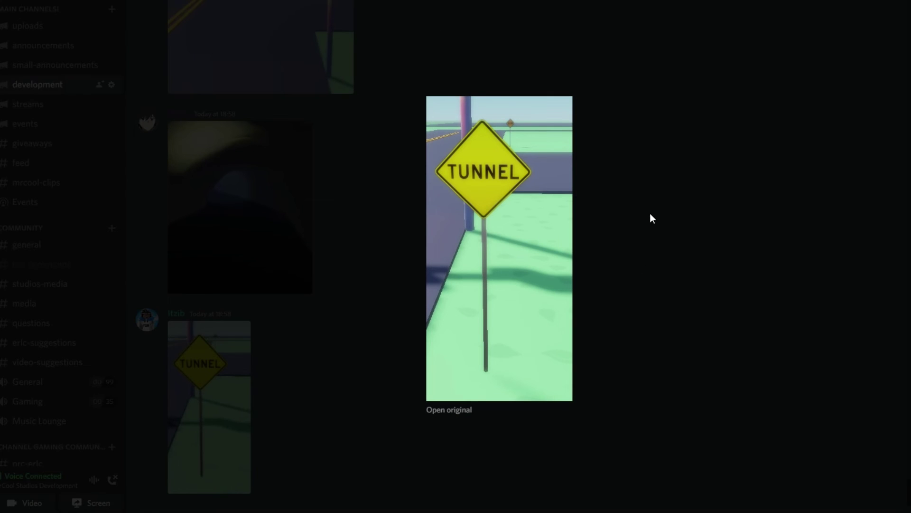
pyautogui.click(437, 218)
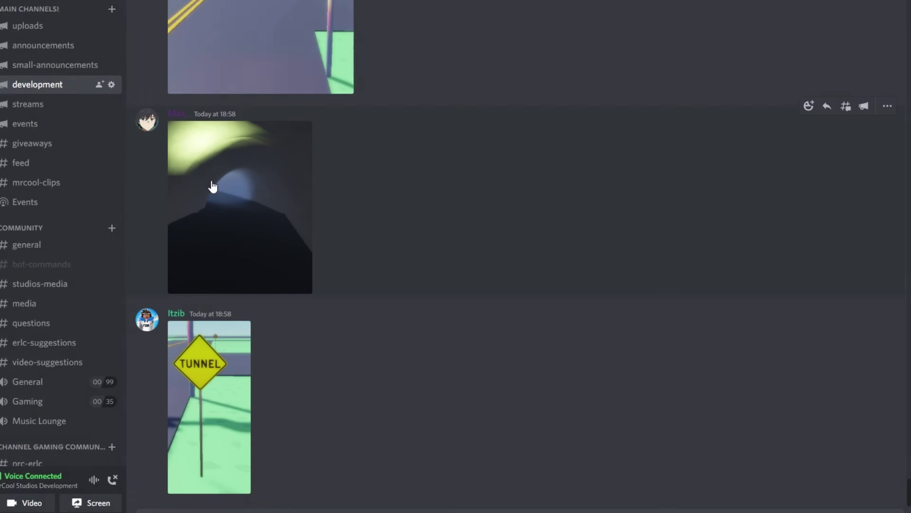
pyautogui.click(214, 188)
pyautogui.click(257, 388)
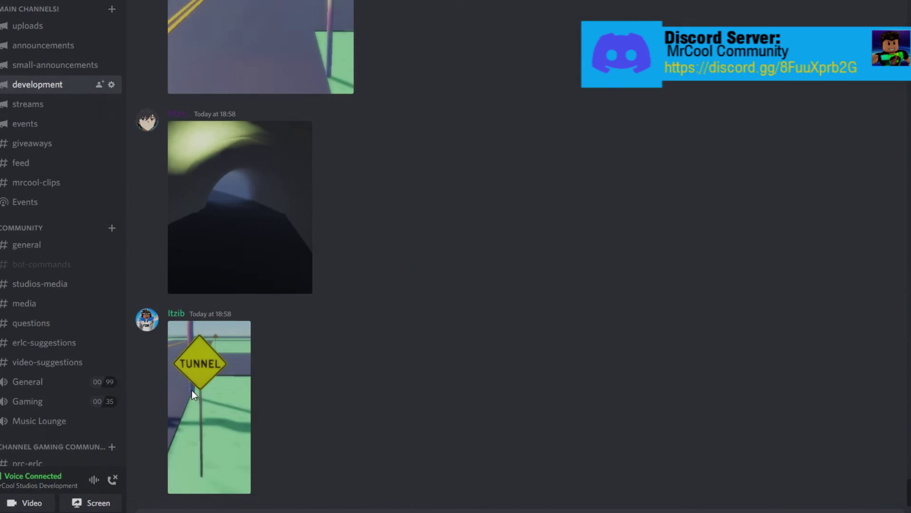
pyautogui.click(196, 391)
pyautogui.click(255, 344)
pyautogui.click(198, 206)
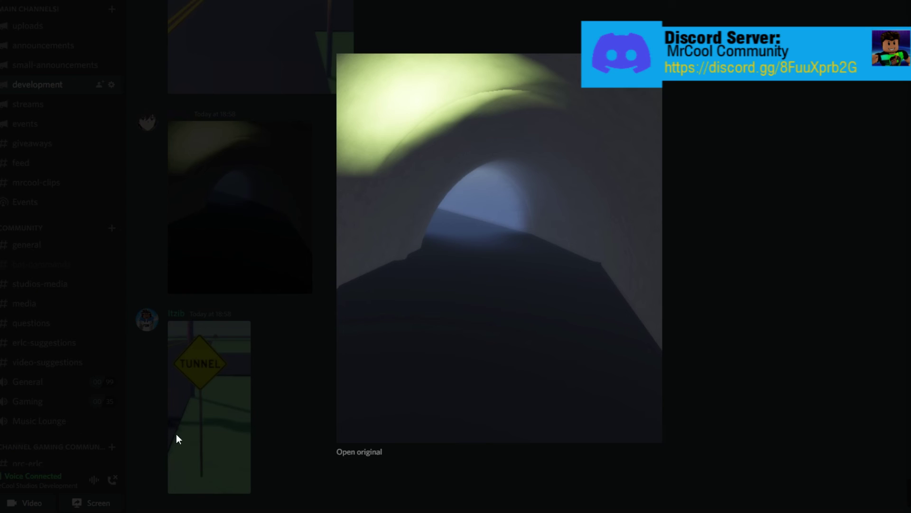
pyautogui.click(160, 433)
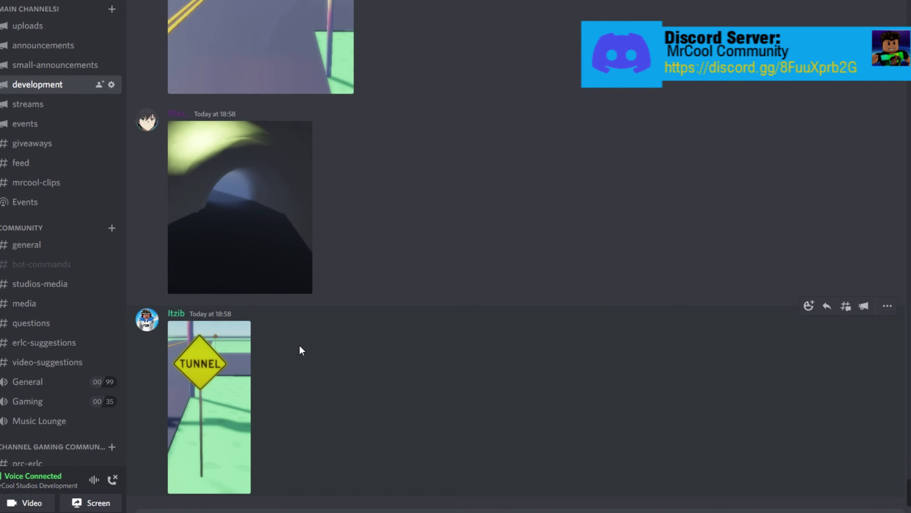